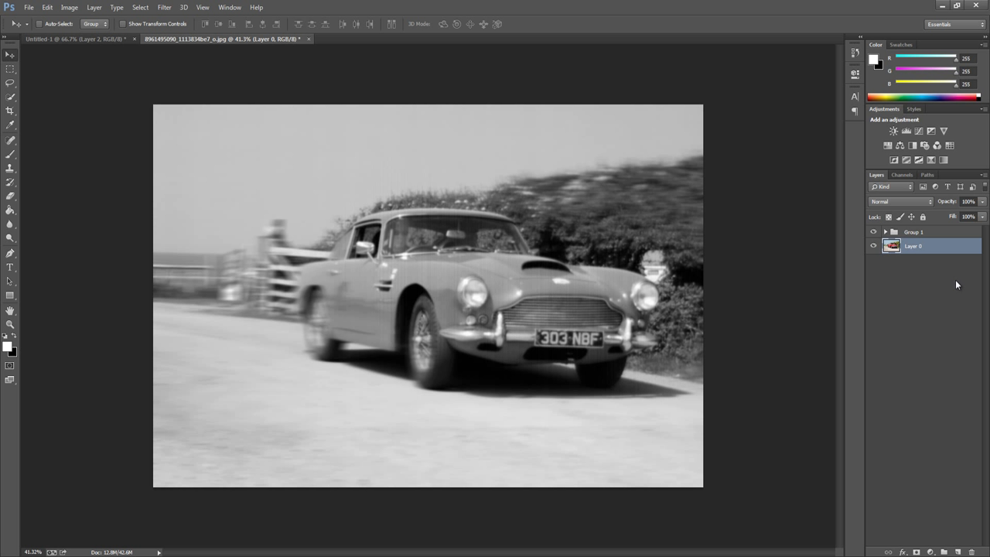
Hide Group 1 so the red car shows in its original colour.
click(873, 232)
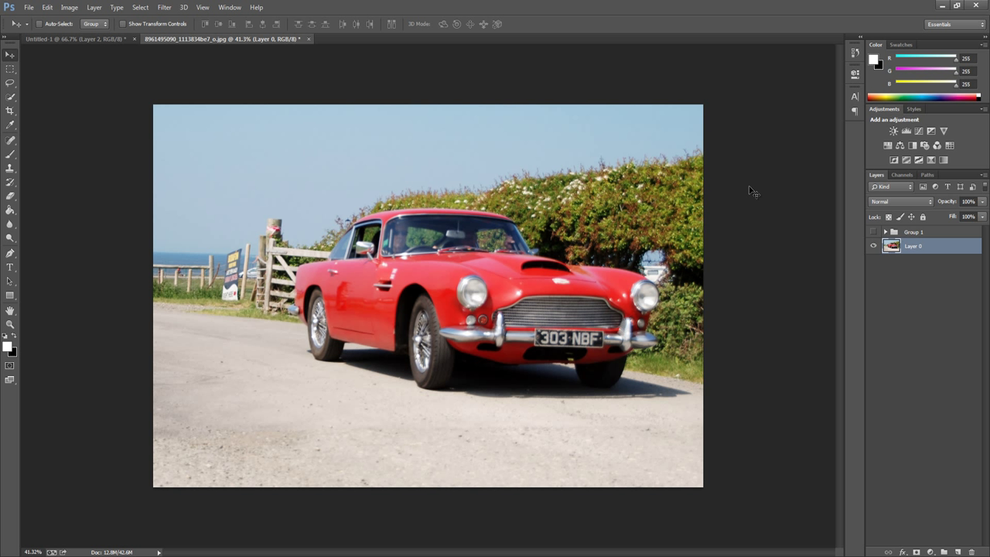
Duplicate Layer 0 and desaturate the copy to greyscale.
key(ctrl+j)
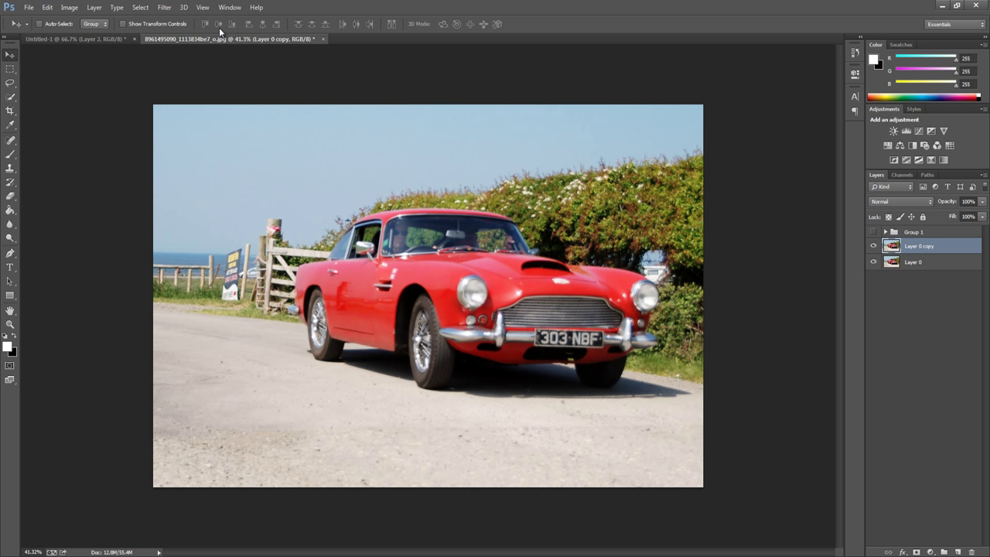
click(69, 7)
mouse_move(85, 34)
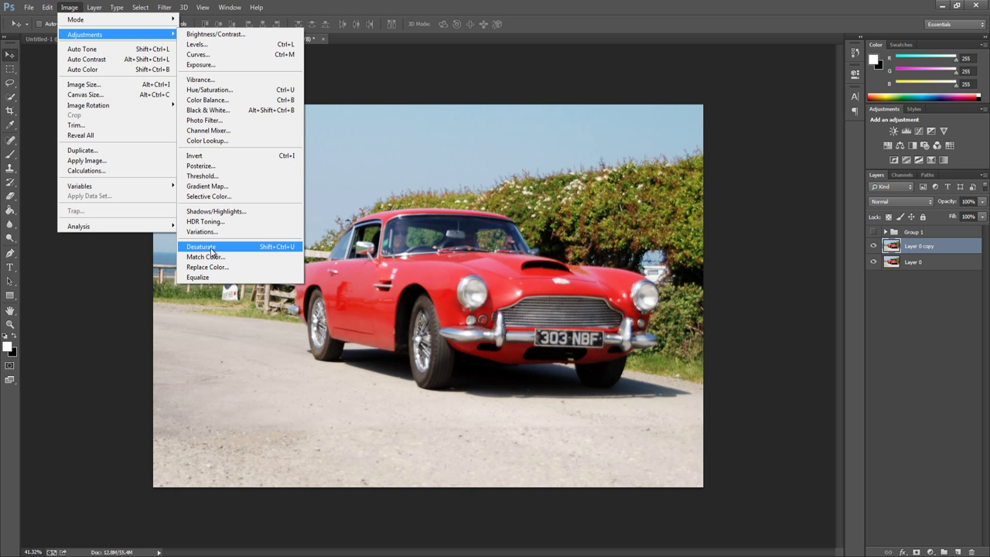
click(210, 246)
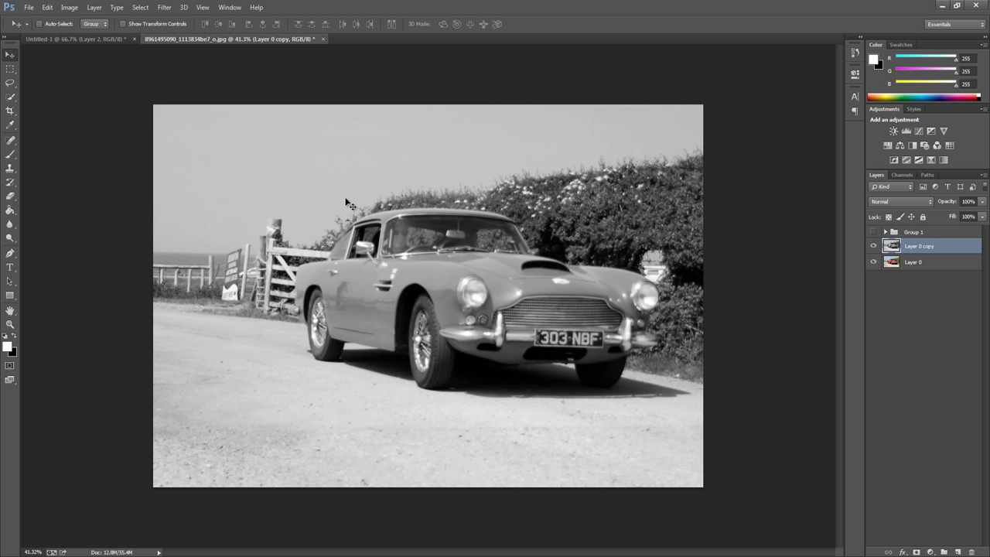
click(164, 8)
mouse_move(170, 125)
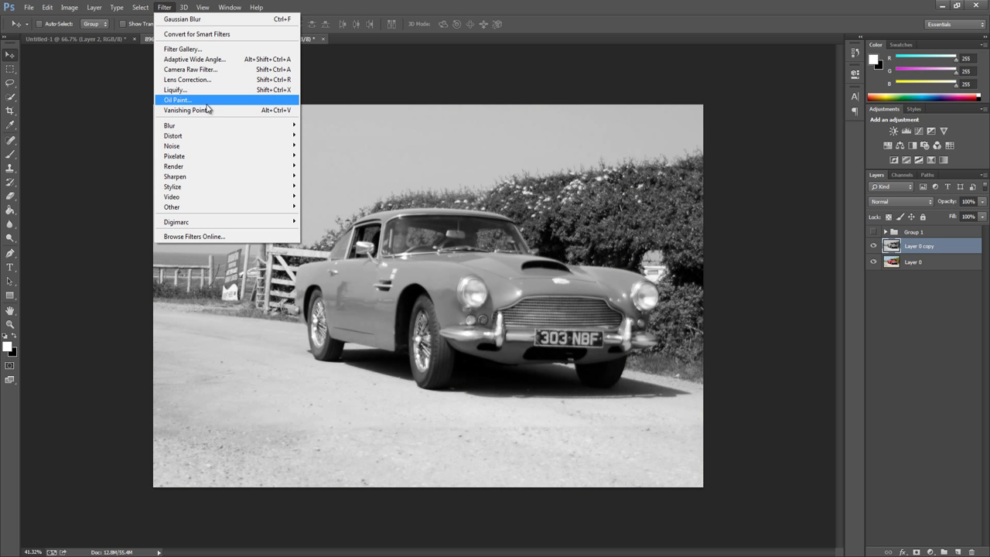
Apply a light Gaussian Blur to the greyscale Layer 0 copy.
click(312, 201)
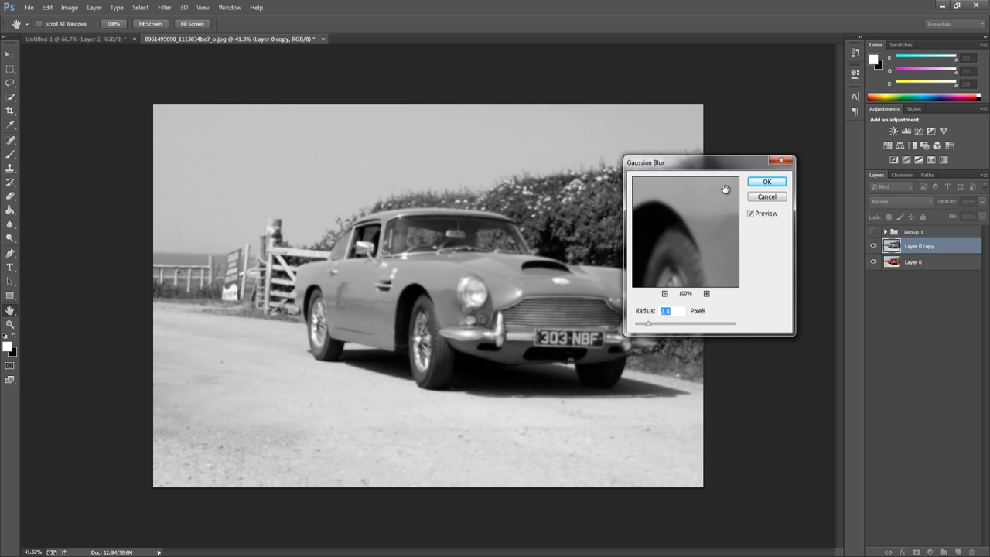
click(765, 183)
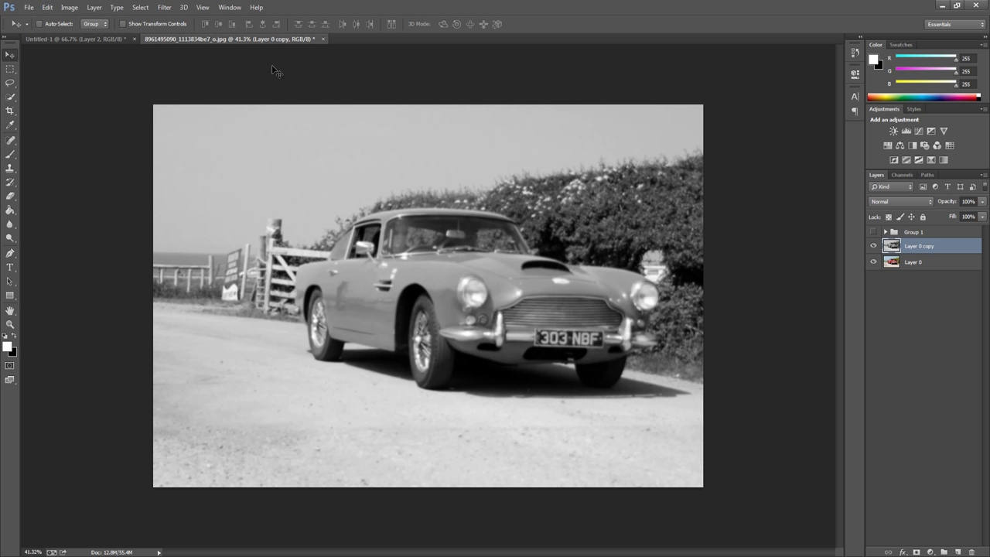
Apply the Filter Gallery Grain texture (Vertical, Intensity 5, Contrast 1) to Layer 0 copy.
click(163, 8)
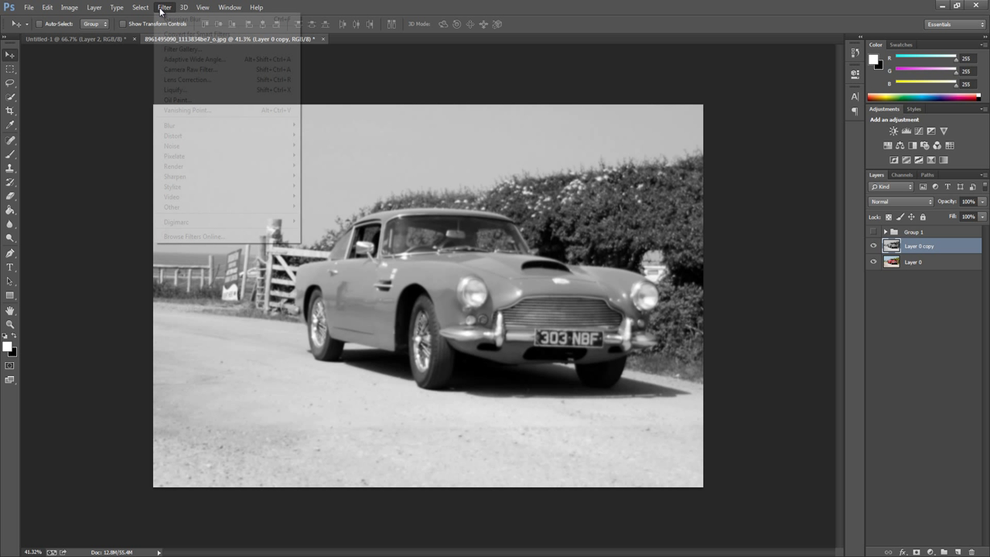
click(188, 50)
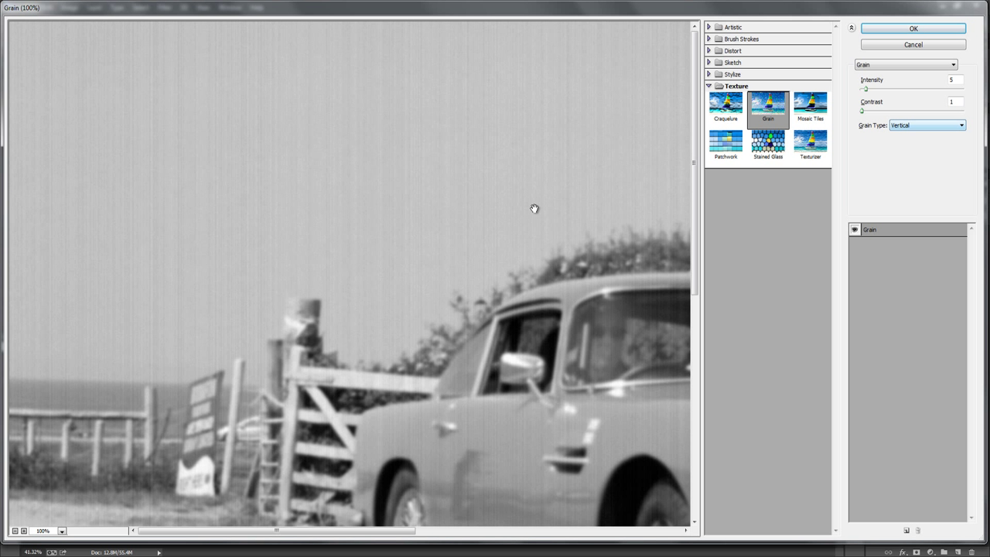
click(15, 530)
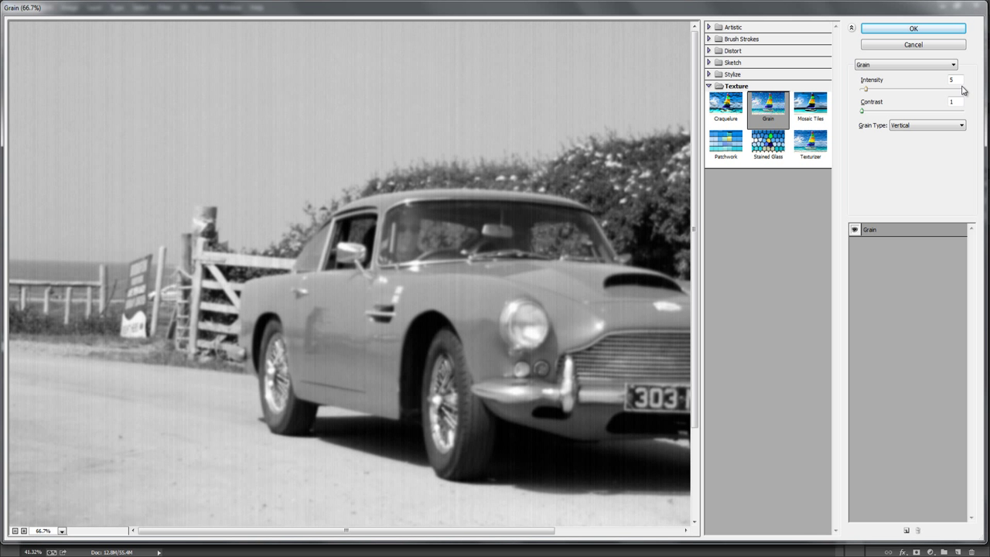
click(914, 30)
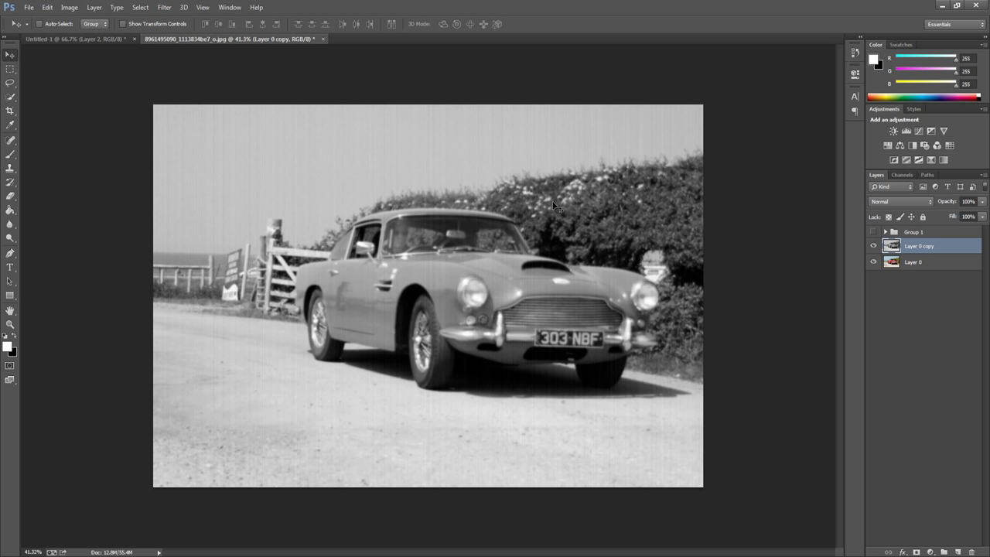
Duplicate the grainy layer and apply Motion Blur at angle 0, distance 58 pixels.
key(ctrl+j)
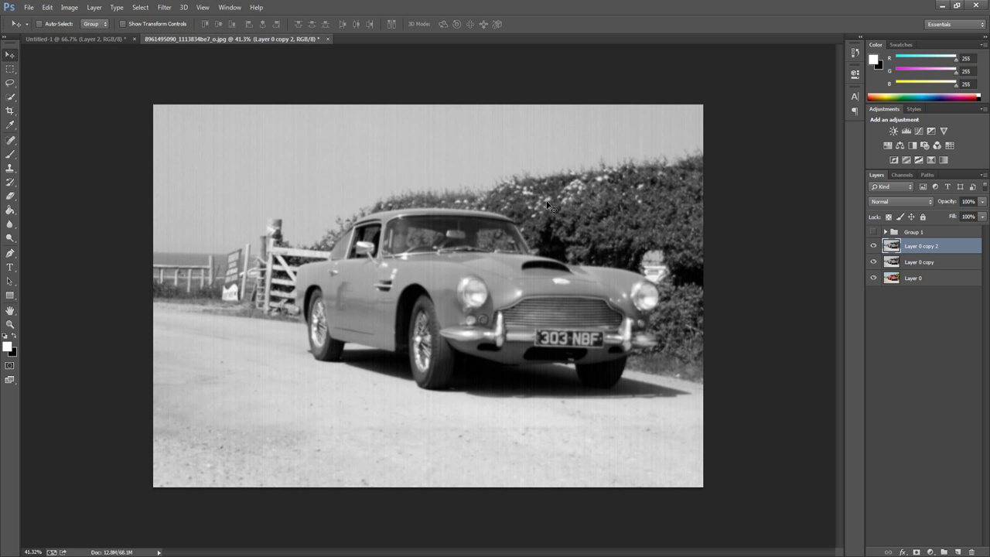
click(165, 8)
mouse_move(225, 125)
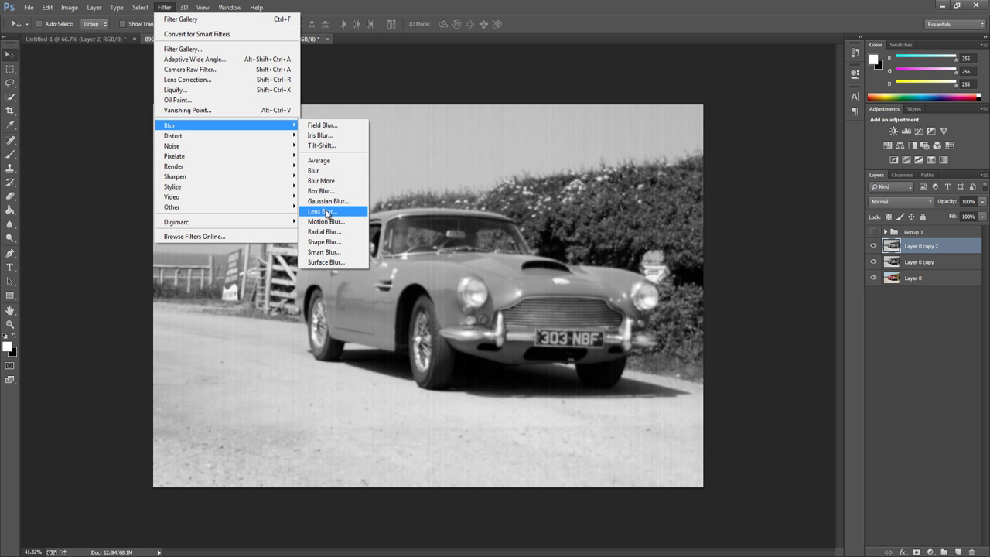
click(327, 223)
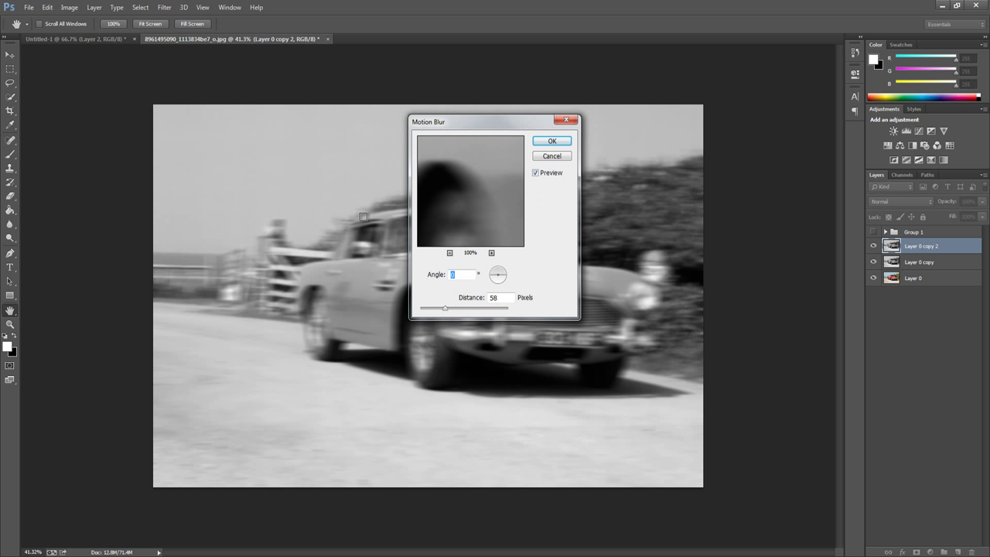
drag(467, 124, 651, 129)
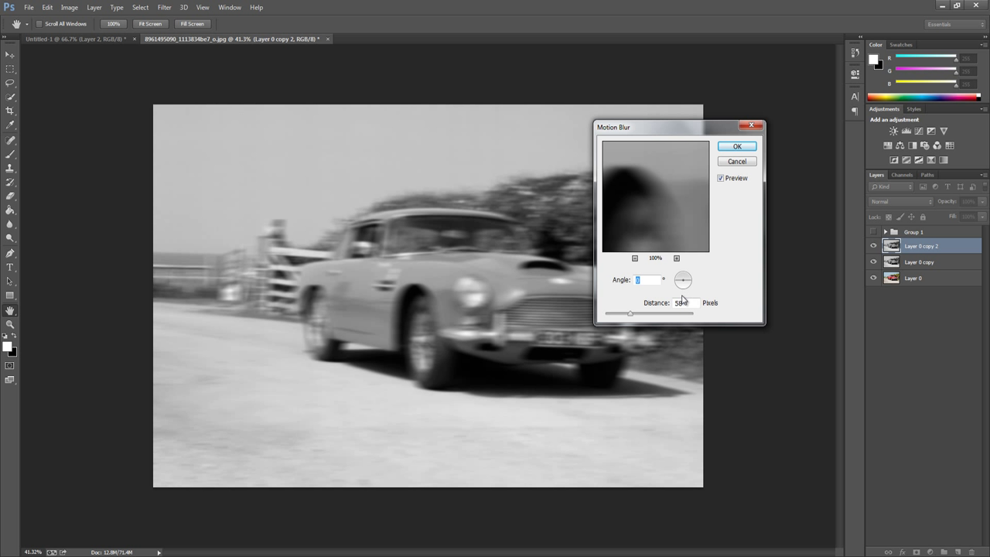
click(724, 148)
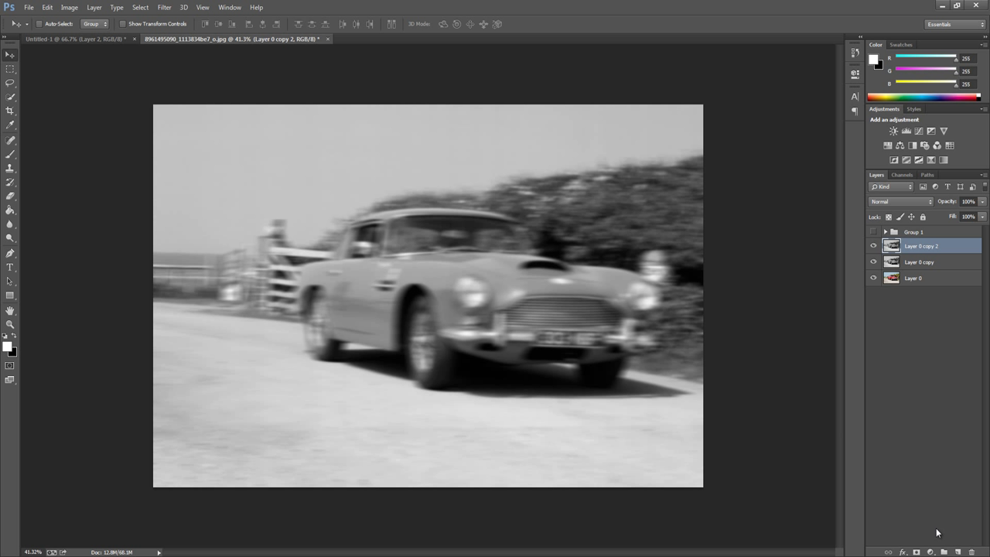
Mask Layer 0 copy 2 and brush black over the car, shrinking the brush to 500.
click(917, 552)
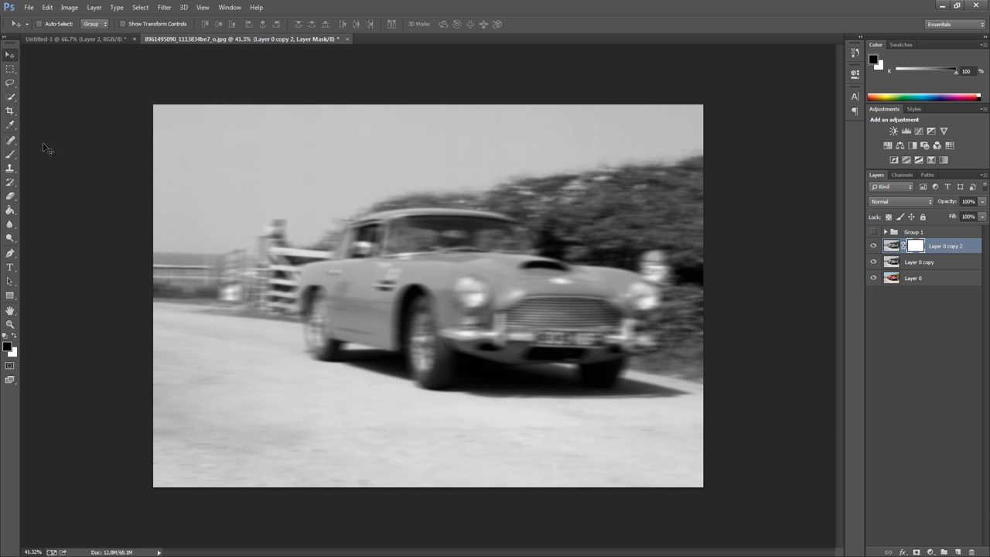
click(15, 157)
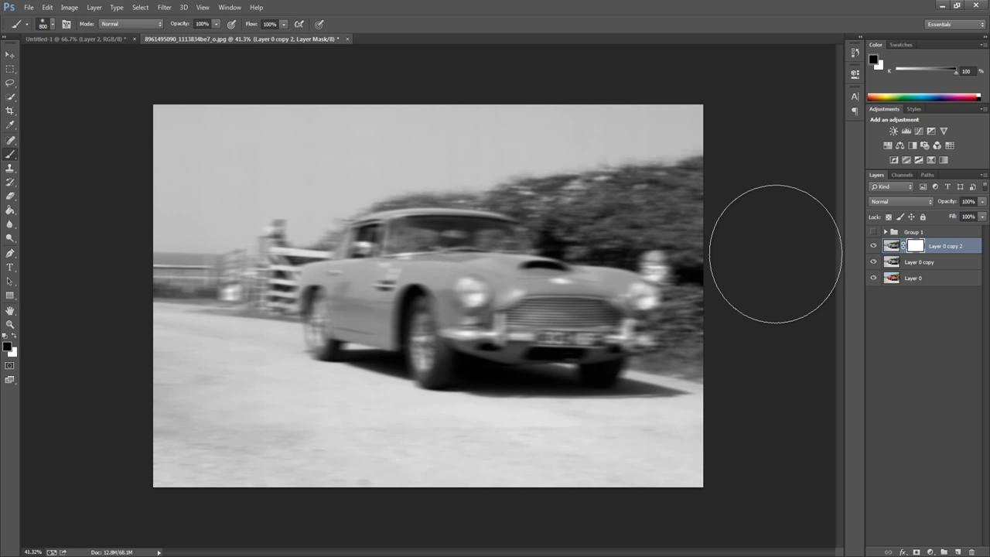
mouse_move(553, 347)
mouse_down()
mouse_move(472, 292)
mouse_move(479, 232)
mouse_move(410, 298)
mouse_move(382, 259)
mouse_move(406, 286)
mouse_move(541, 287)
mouse_move(603, 309)
mouse_move(514, 306)
mouse_move(474, 282)
mouse_move(402, 282)
mouse_move(498, 241)
mouse_move(530, 242)
mouse_move(409, 236)
mouse_move(416, 229)
mouse_up()
key(bracketleft)
key(bracketleft)
key(bracketleft)
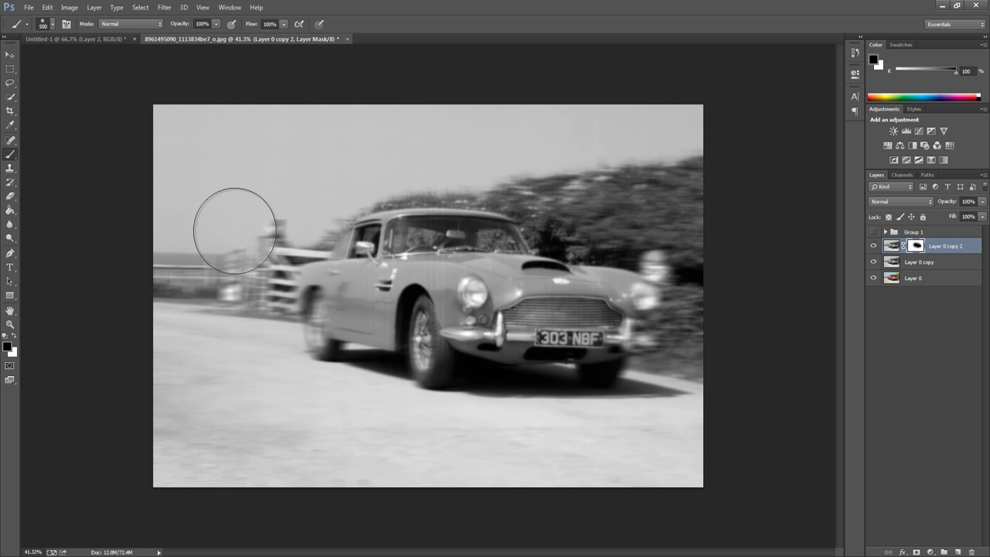